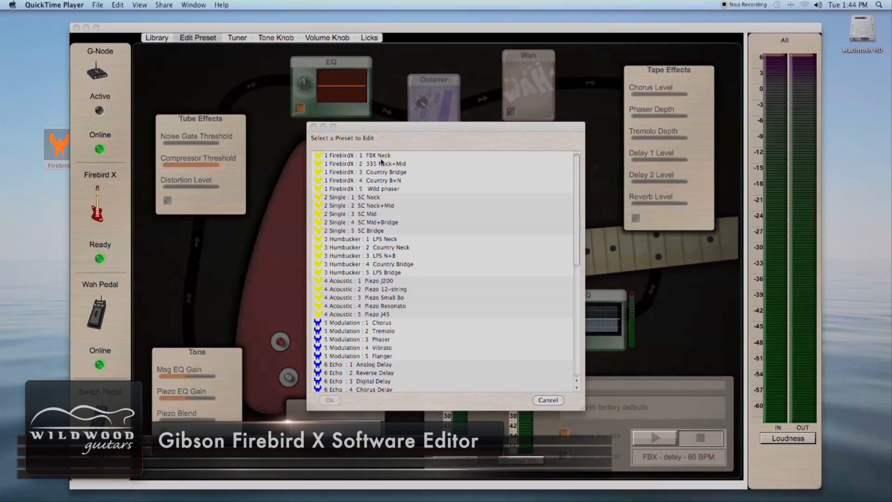
- Open the Wild phaser preset for editing and save it to disk in the Presets folder, replacing the existing file
double_click(382, 191)
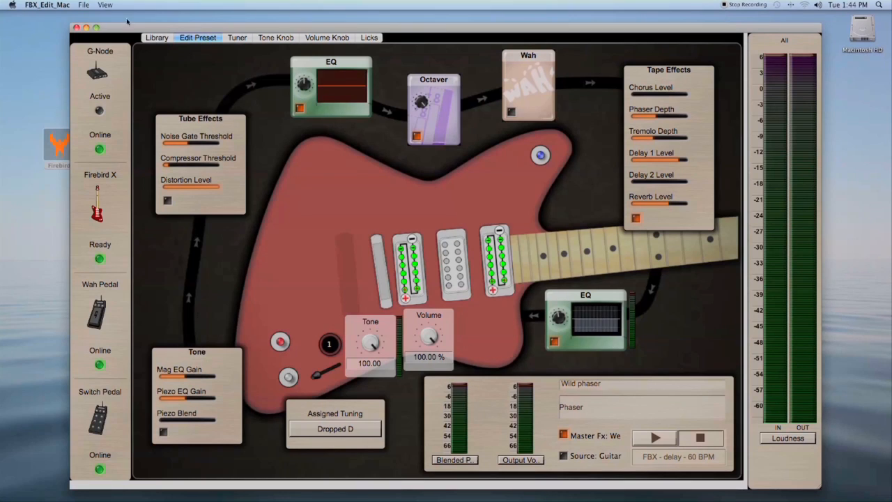
click(83, 4)
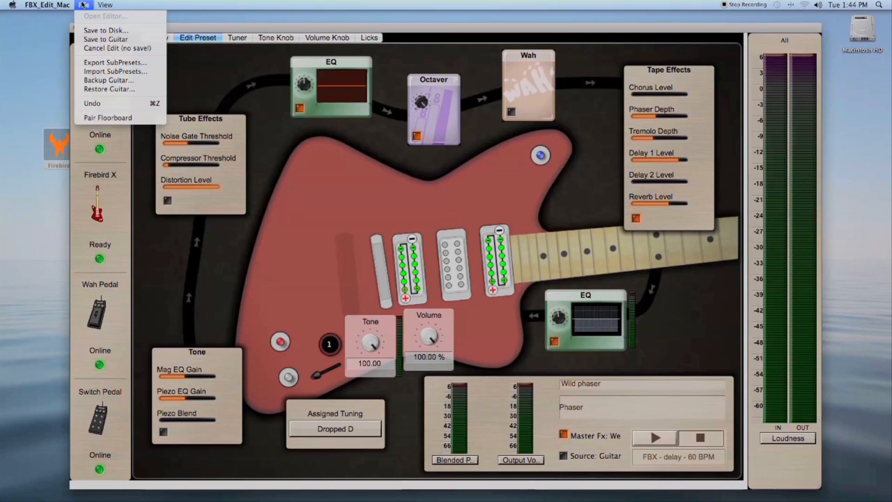
click(106, 31)
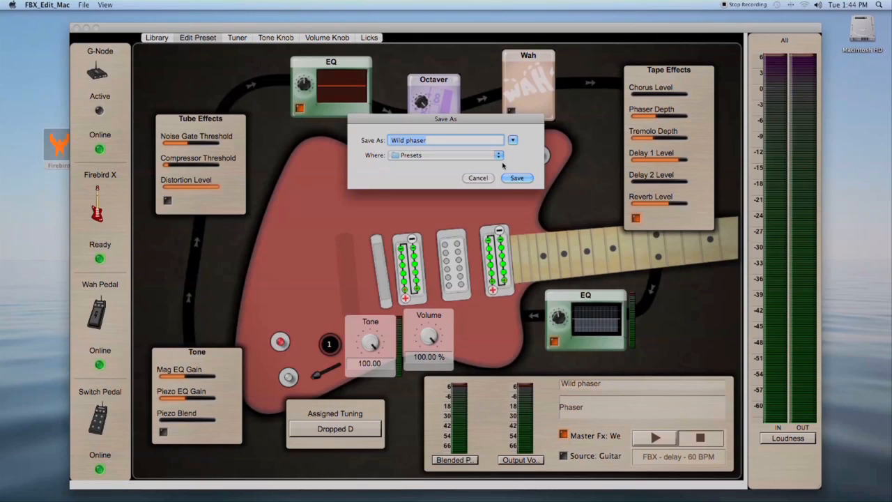
click(509, 178)
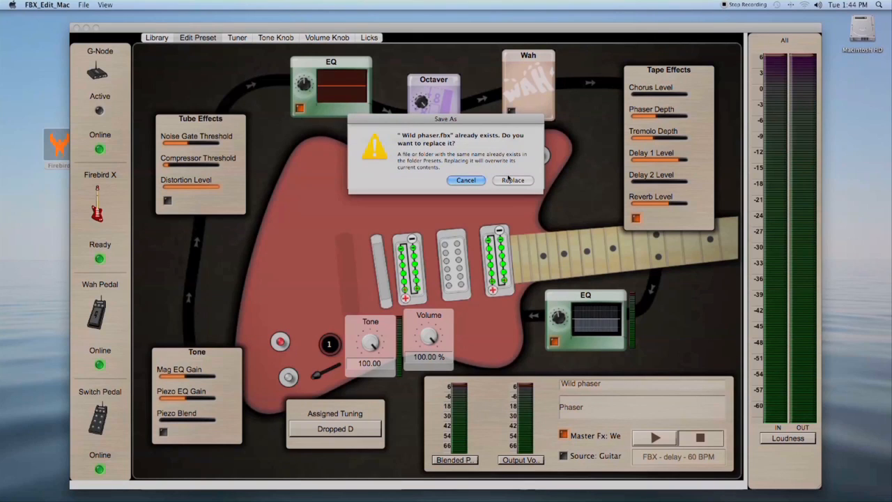
click(511, 180)
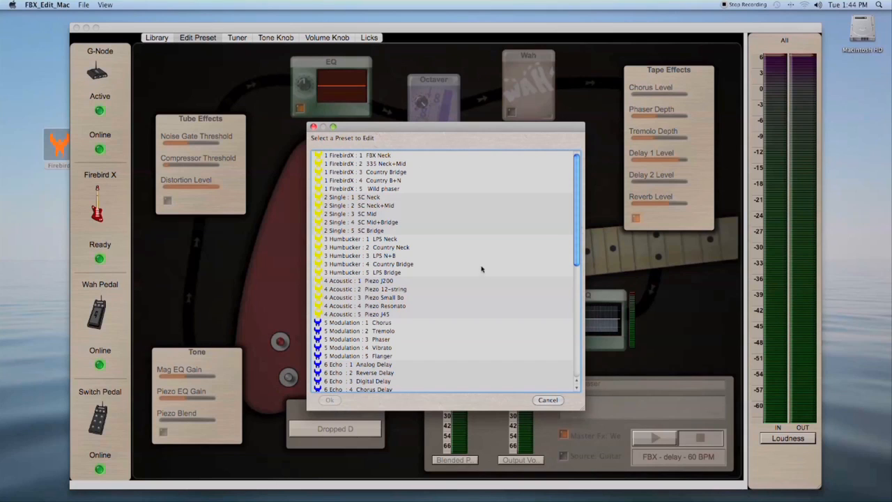
- Copy Wild phaser.fbx from the computer onto guitar preset slot 1-4, overwriting it
click(549, 399)
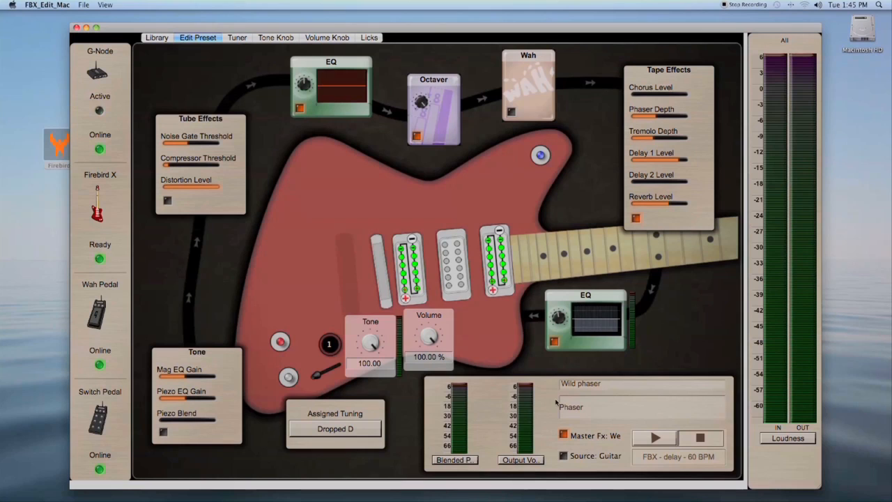
click(161, 38)
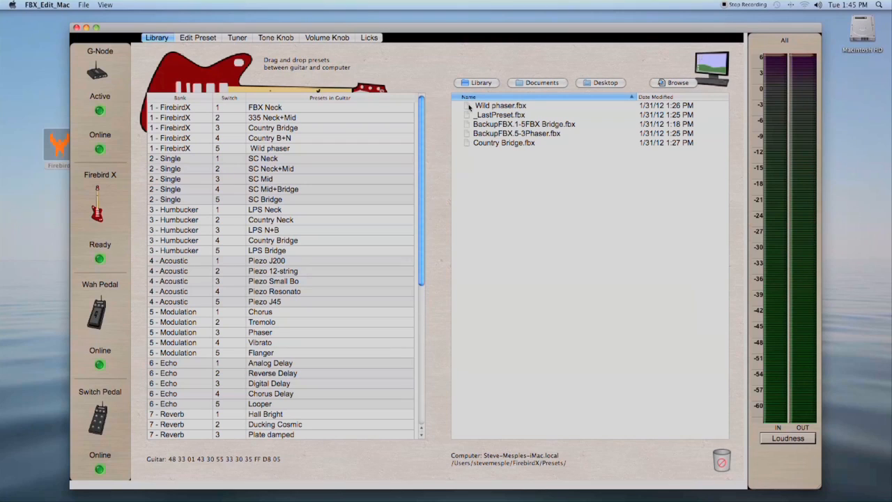
drag(469, 106, 264, 151)
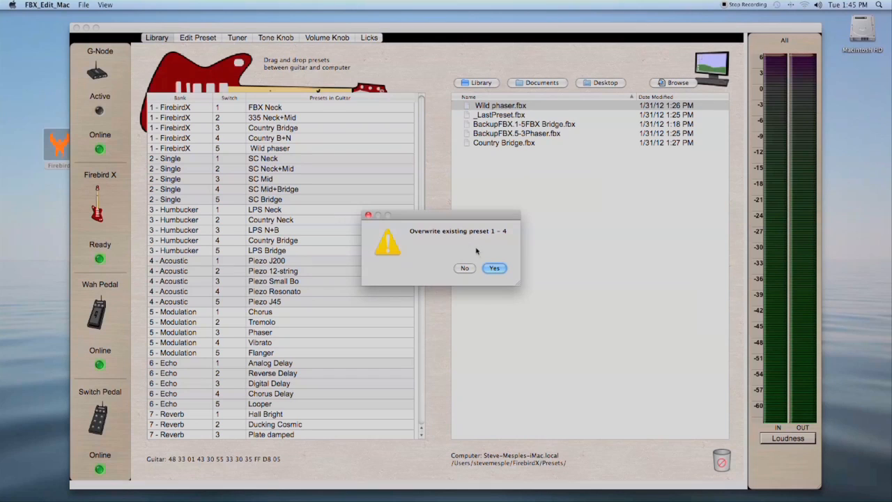
click(495, 268)
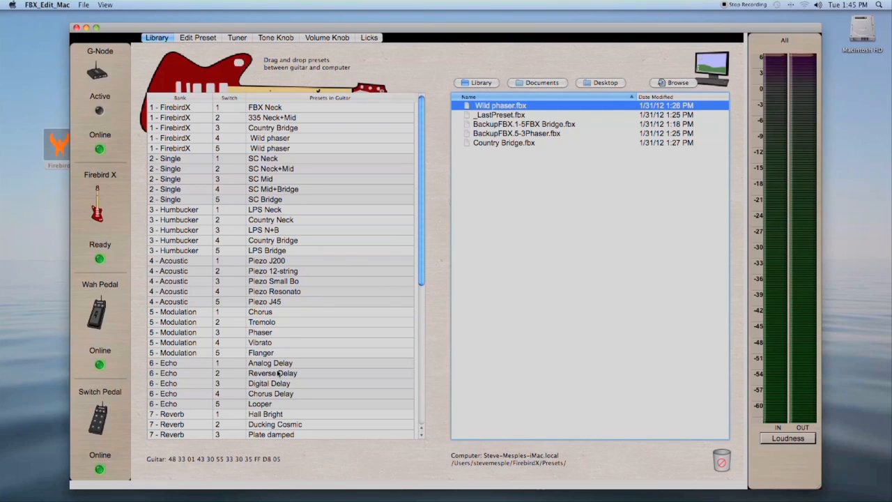
- Export the 6-Echo 3 Digital Delay preset to the computer and load that file onto slot 1-1, overwriting it
drag(273, 385, 554, 312)
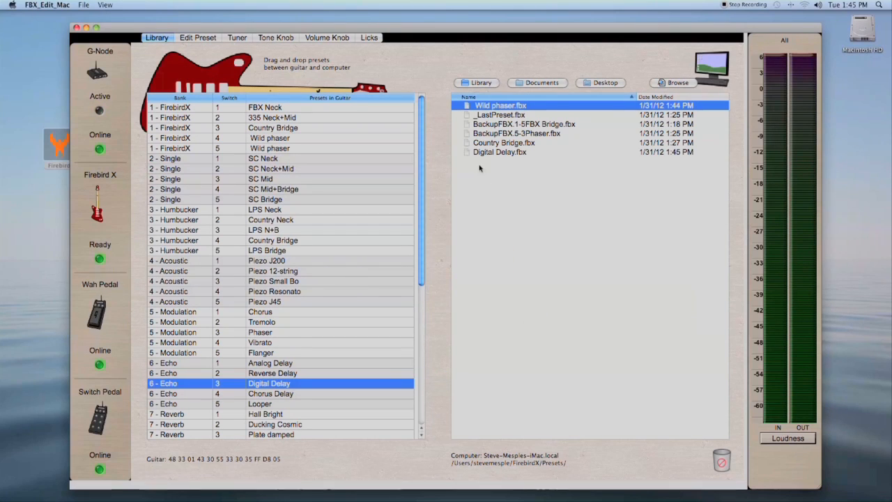
drag(468, 152, 276, 112)
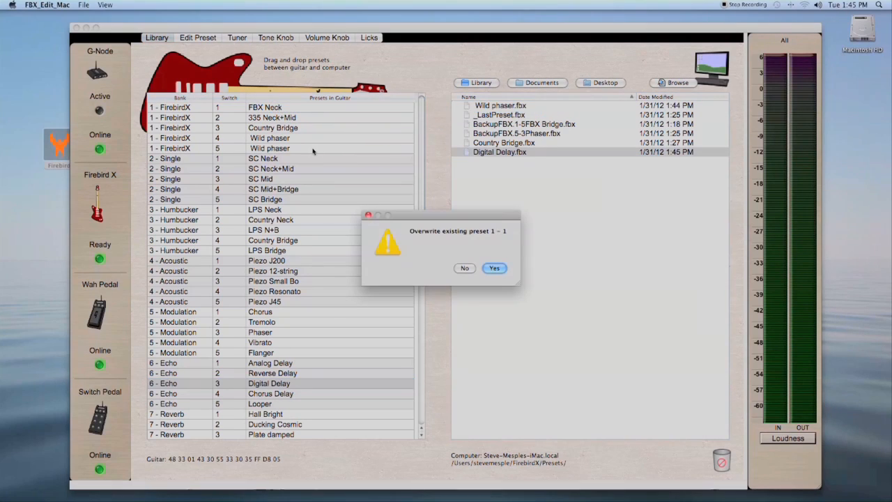
click(495, 268)
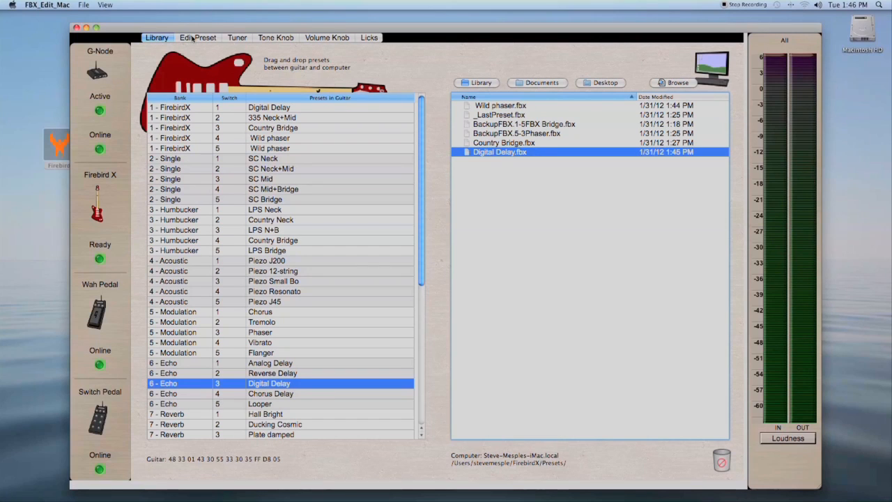
- Overwrite guitar tuning 2 with the saved CADGAD tuning
click(237, 38)
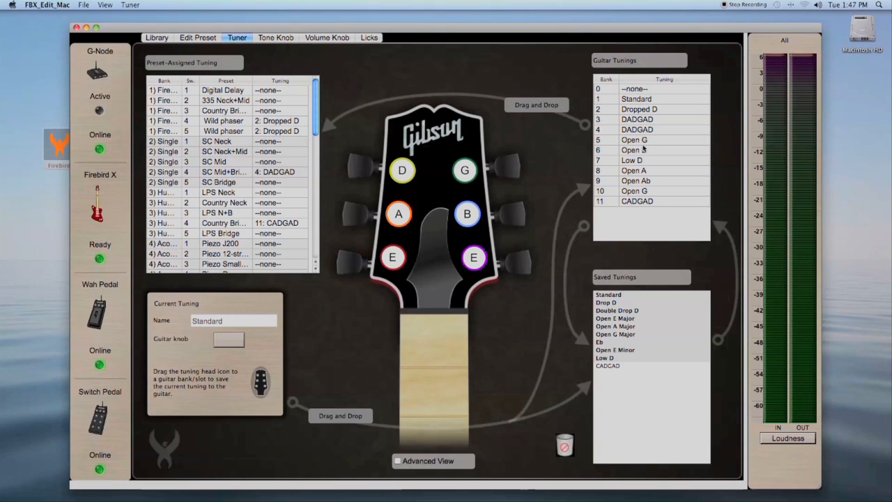
drag(624, 365, 636, 114)
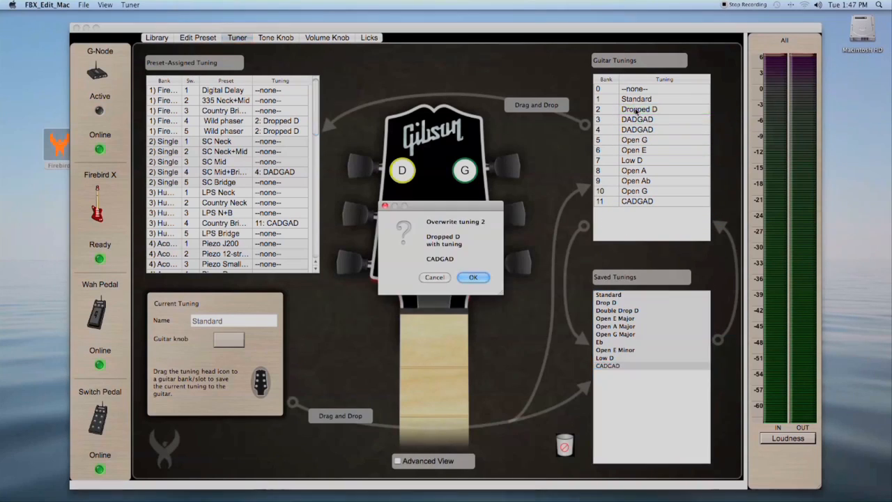
click(473, 278)
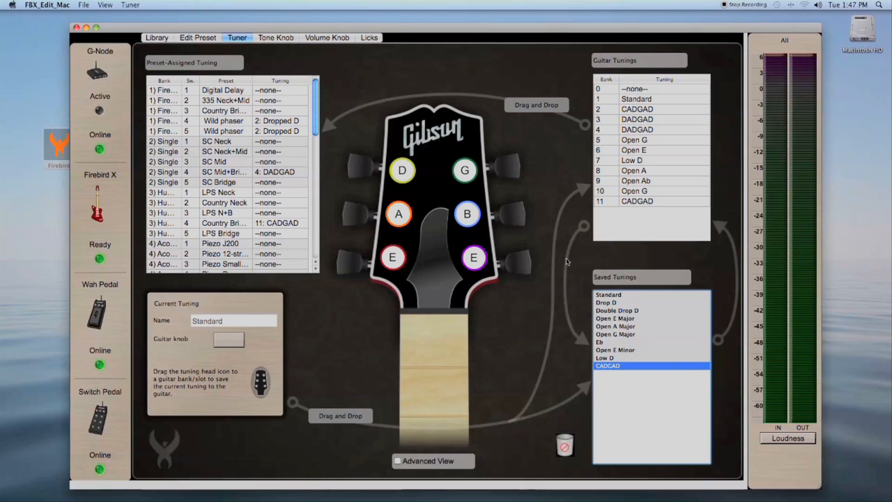
- Load the Standard tuning from bank 1 as the current tuning and change its low E string to C
click(636, 100)
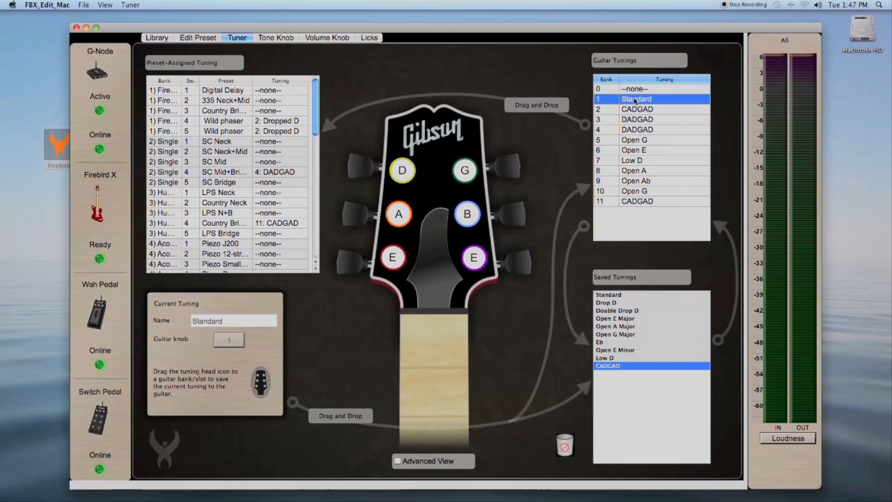
drag(635, 102, 556, 180)
click(388, 260)
click(411, 239)
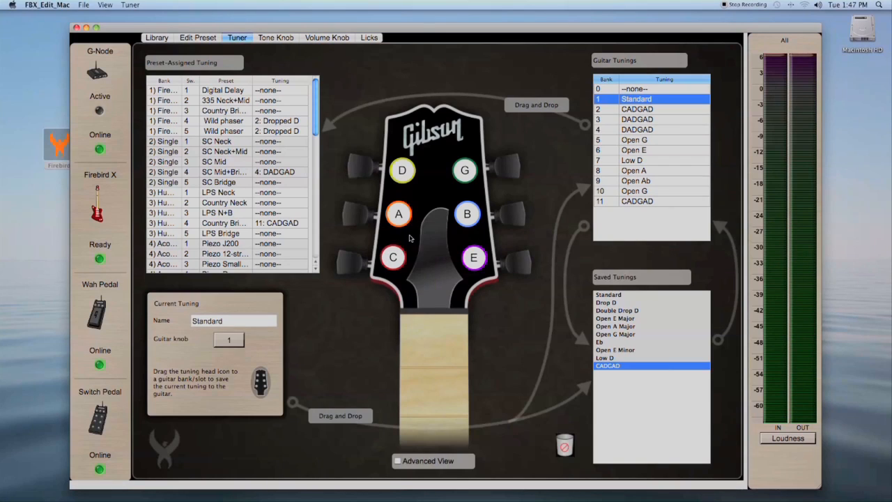
click(480, 260)
click(491, 272)
- Set the current tuning's guitar knob character to i
click(230, 339)
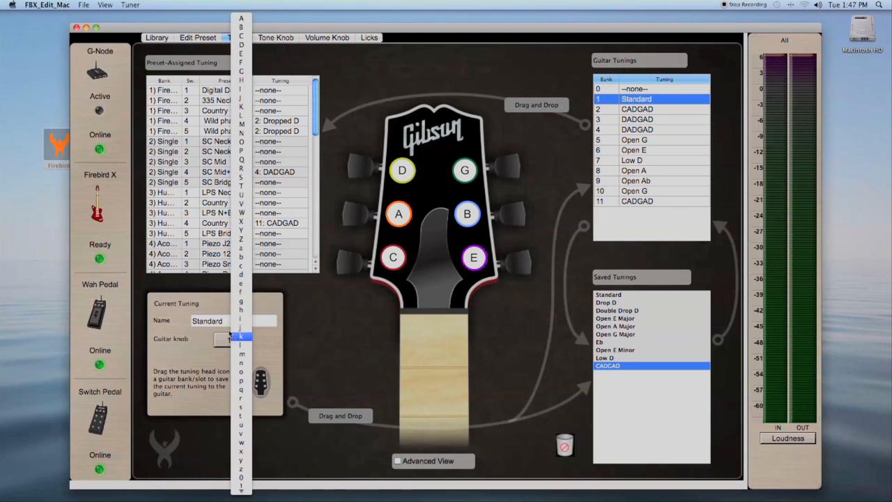
click(225, 321)
click(224, 338)
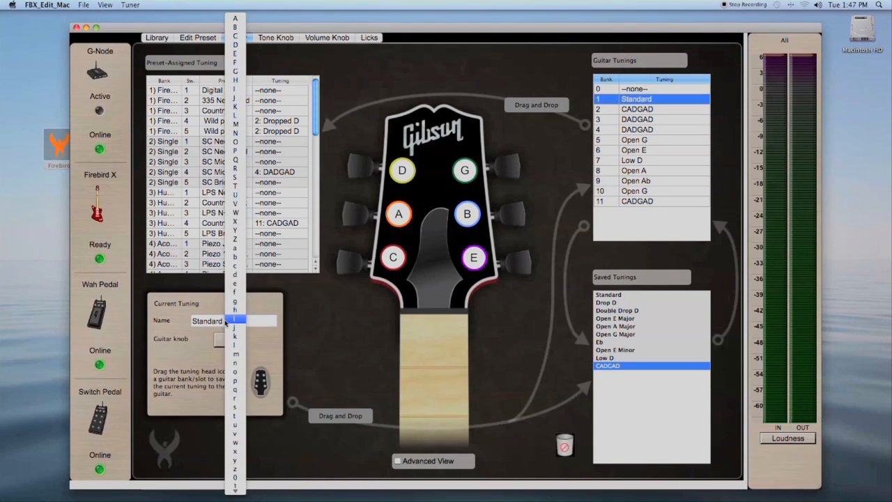
click(225, 322)
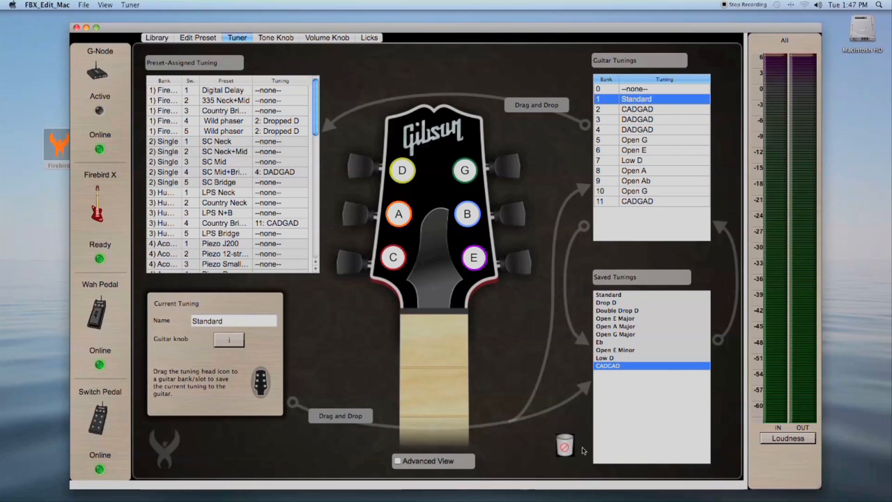
- Enable Advanced View and adjust the high E string's fine-tuning slider
click(399, 461)
drag(433, 355, 547, 362)
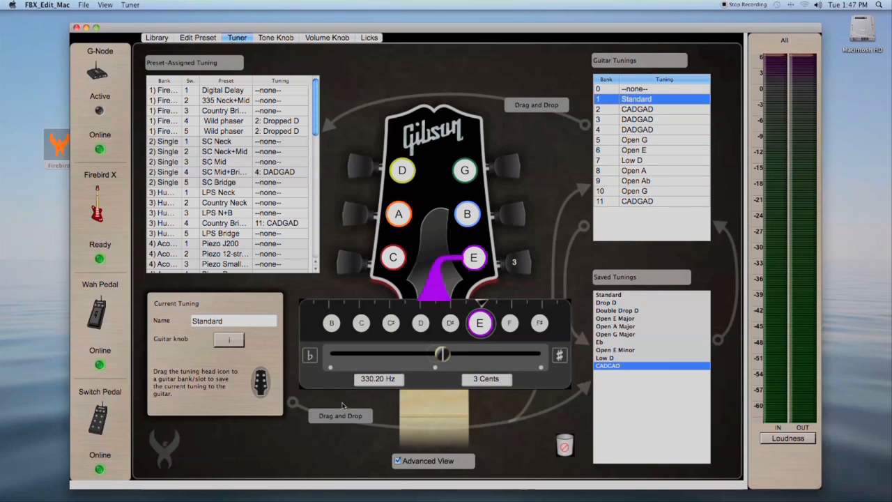
- Save the current tuning to the saved tunings list and onto guitar tuning slot 4, overwriting it
drag(269, 388, 618, 414)
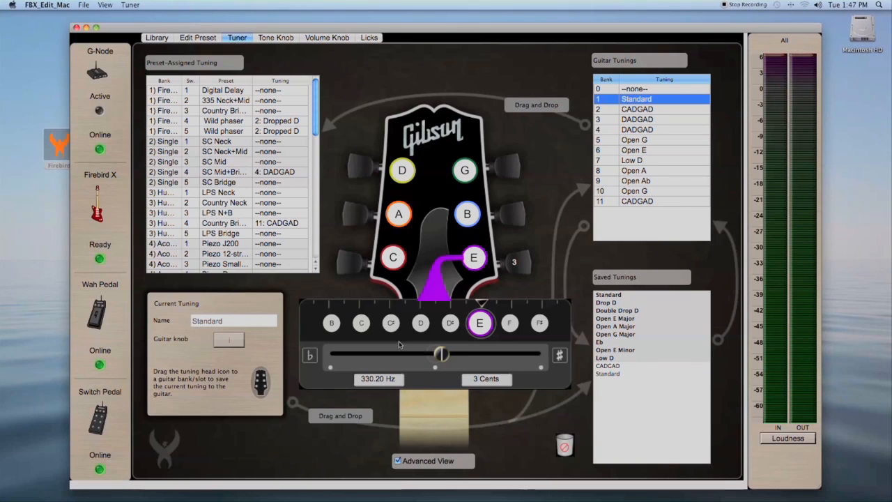
drag(255, 381, 673, 133)
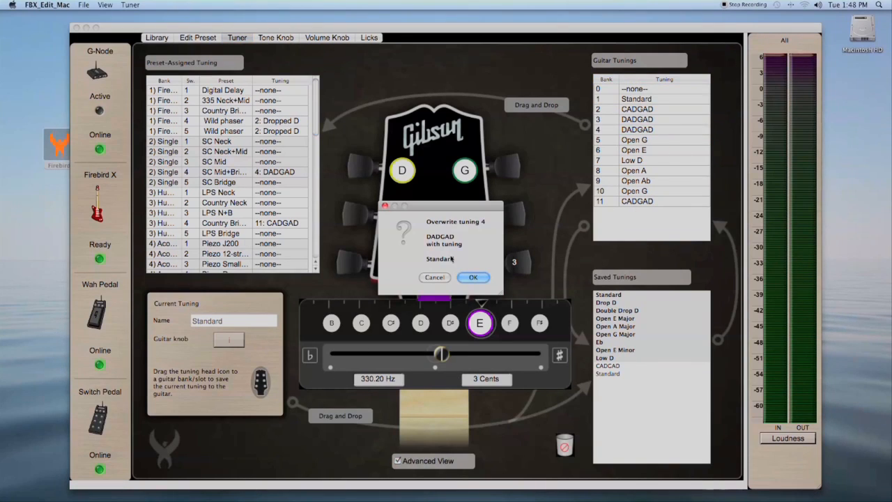
click(472, 277)
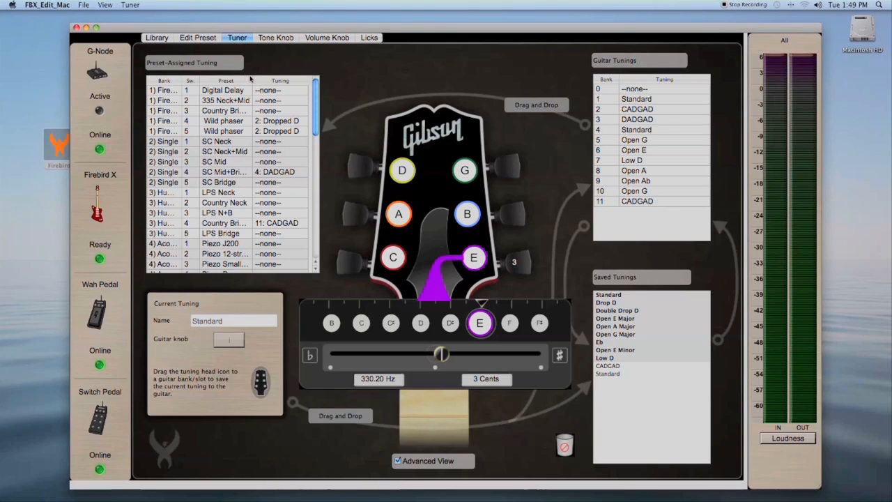
- In the Tone Knob EQ, set Band 1 frequency to about 3981 Hz
click(271, 39)
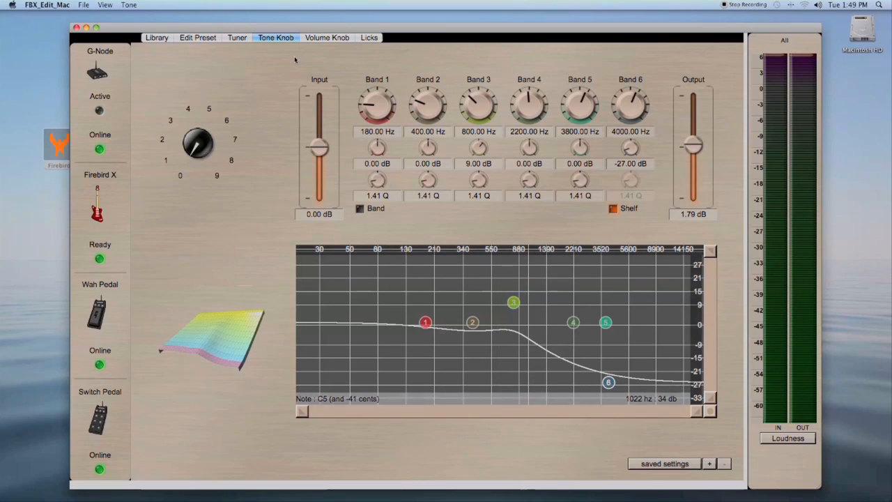
drag(369, 99, 410, 100)
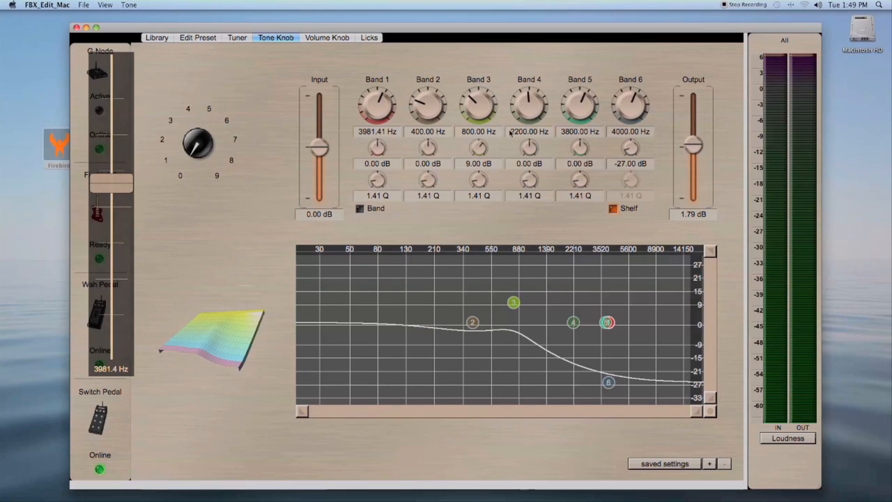
- Reset Band 3 gain to 0 dB and lower the EQ output level to about 0.81 dB
drag(478, 148, 476, 150)
double_click(476, 150)
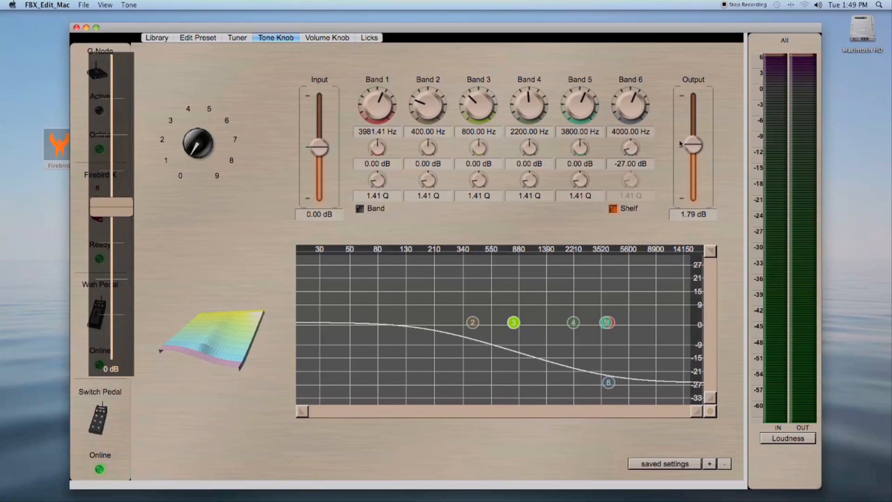
mouse_move(691, 145)
mouse_down()
mouse_move(690, 130)
mouse_move(692, 153)
mouse_up()
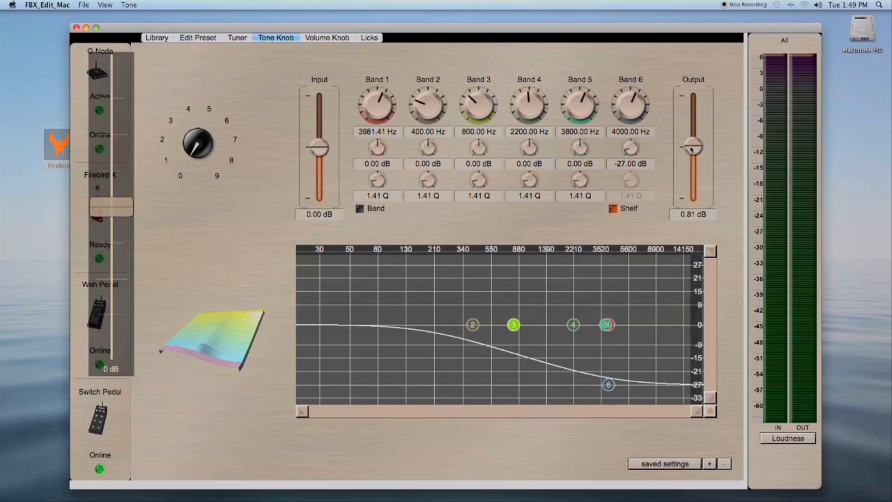
- Open the 1 FirebirdX 5 Wild phaser preset for editing
click(326, 39)
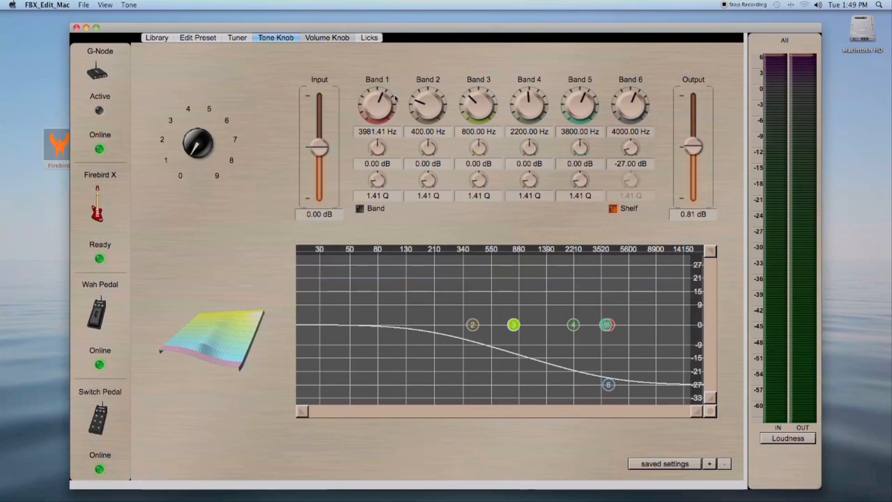
click(326, 39)
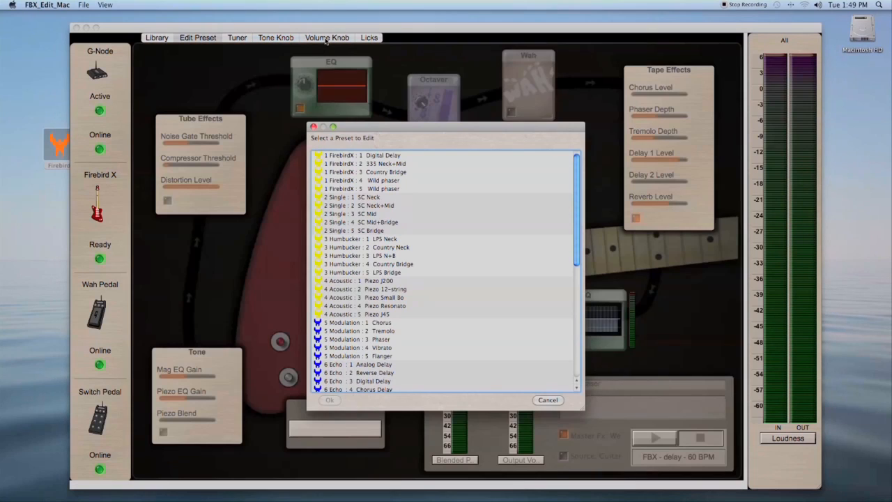
click(383, 193)
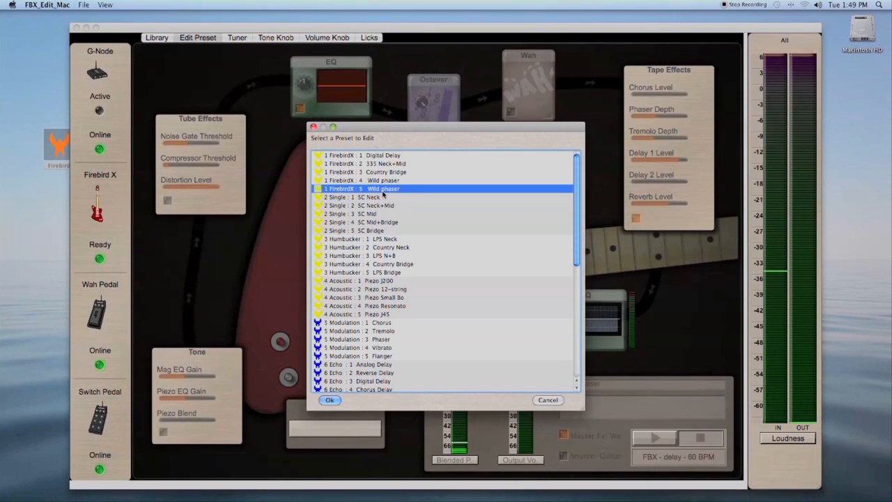
double_click(383, 191)
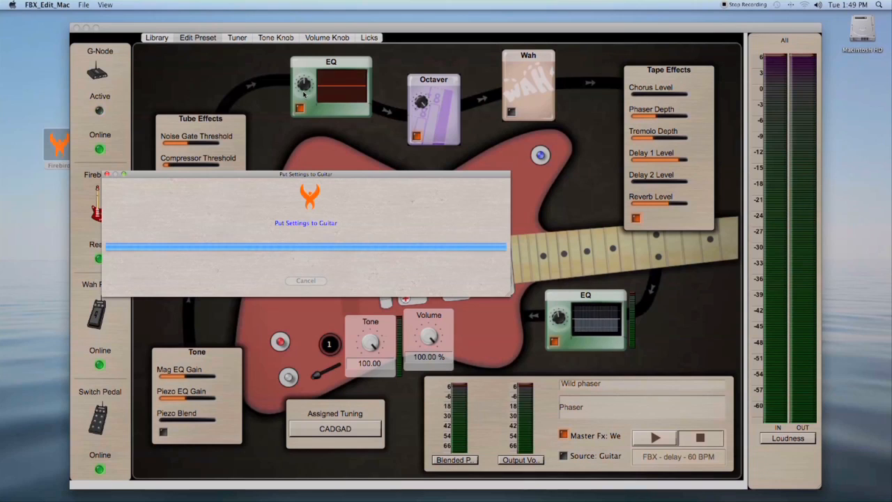
- Raise the volume curve's 22% point and adjust the volume knob position
click(322, 38)
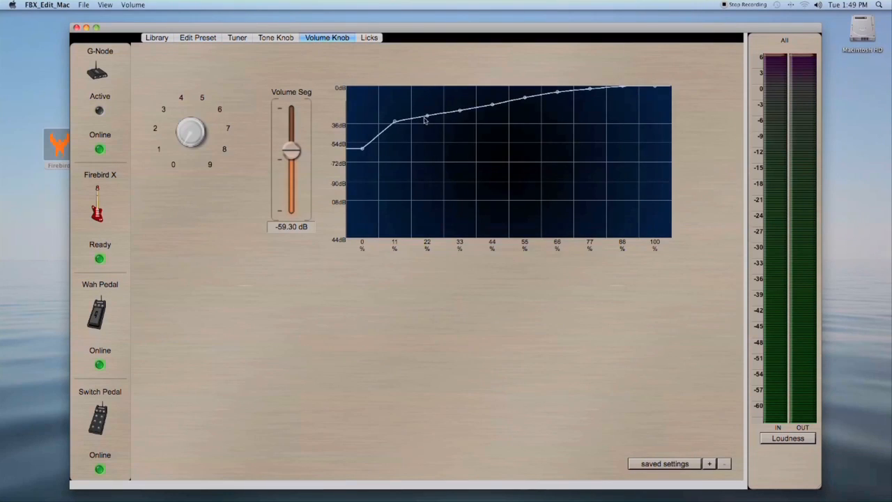
drag(425, 117, 427, 97)
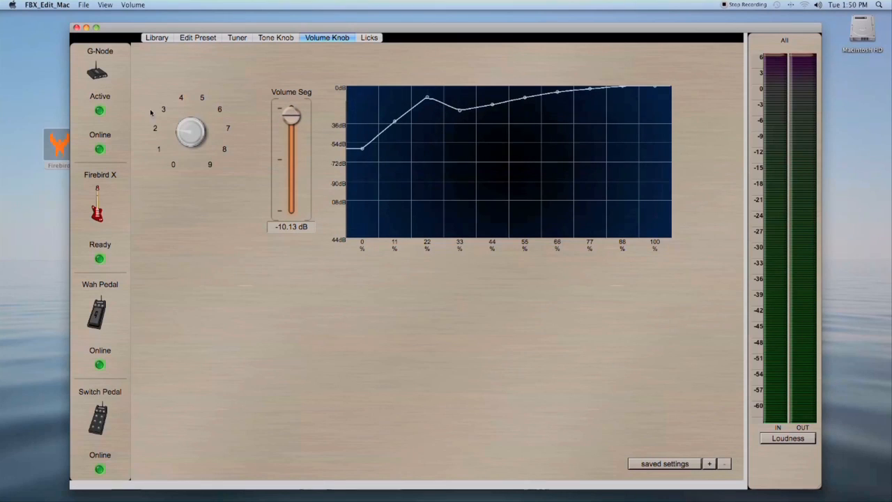
drag(185, 133, 227, 127)
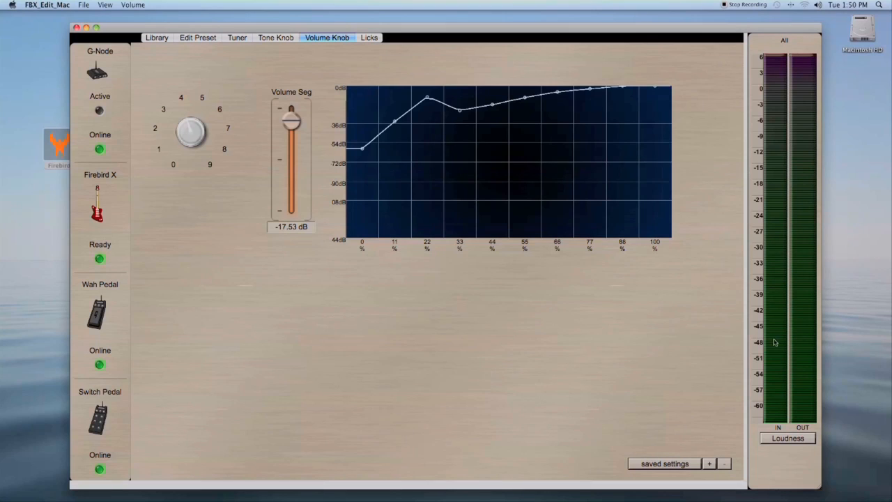
- Apply the Smooth saved setting to the volume knob curve
click(664, 465)
click(676, 457)
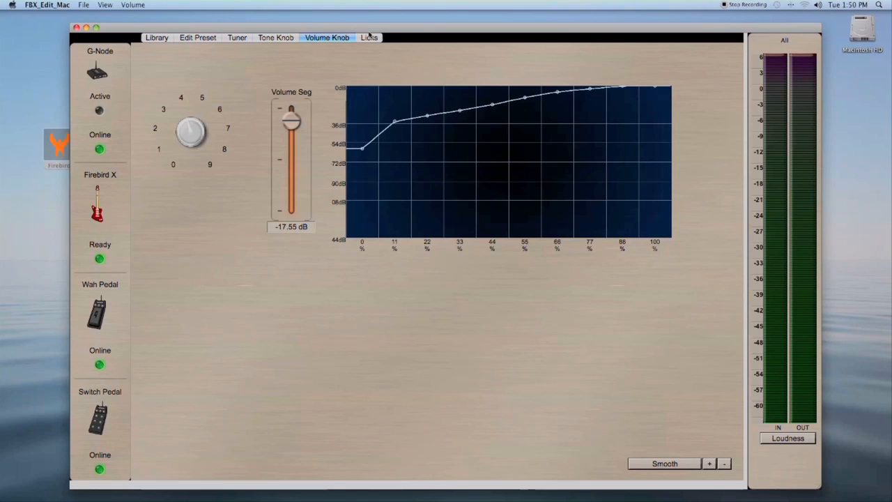
- Browse the Licks list and return to the preset Library
click(370, 39)
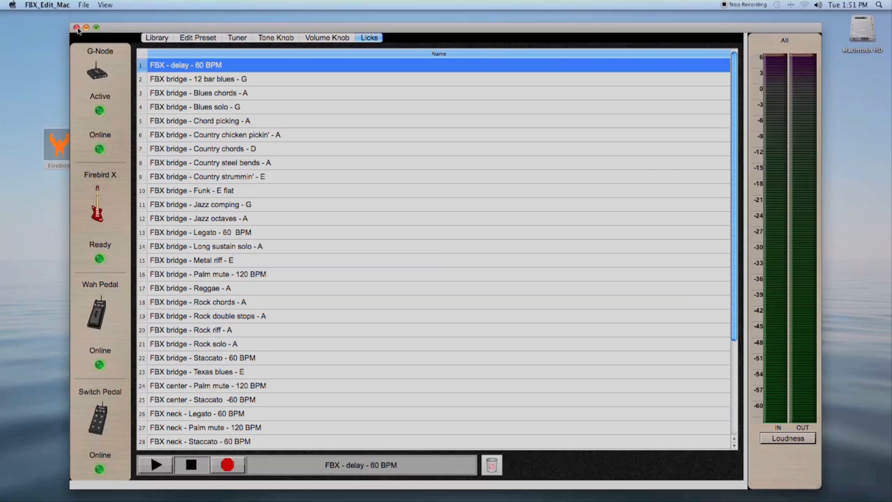
click(157, 38)
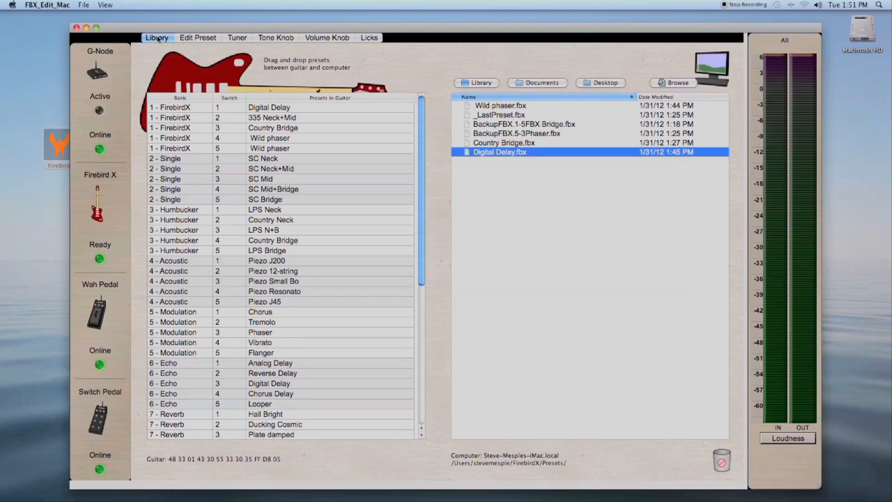